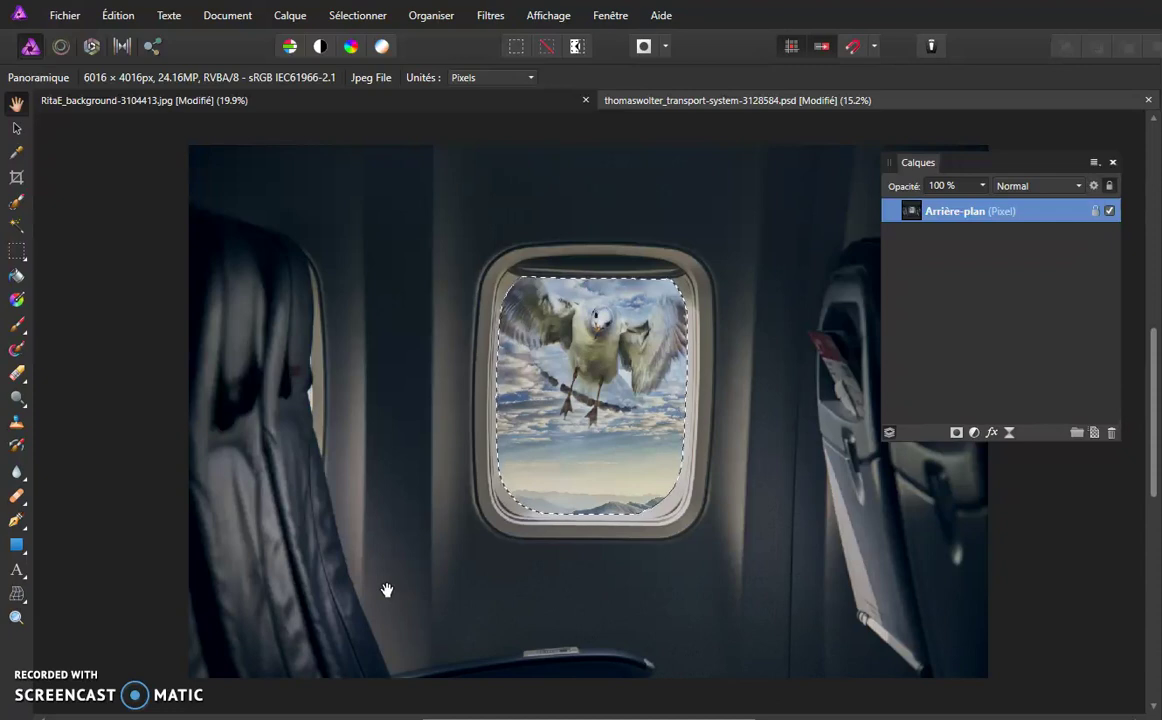
# Duplicate the selected window area of the cabin's Arrière-plan layer onto its own layer.
pyautogui.click(972, 168)
pyautogui.moveTo(966, 165); pyautogui.dragTo(1120, 185)
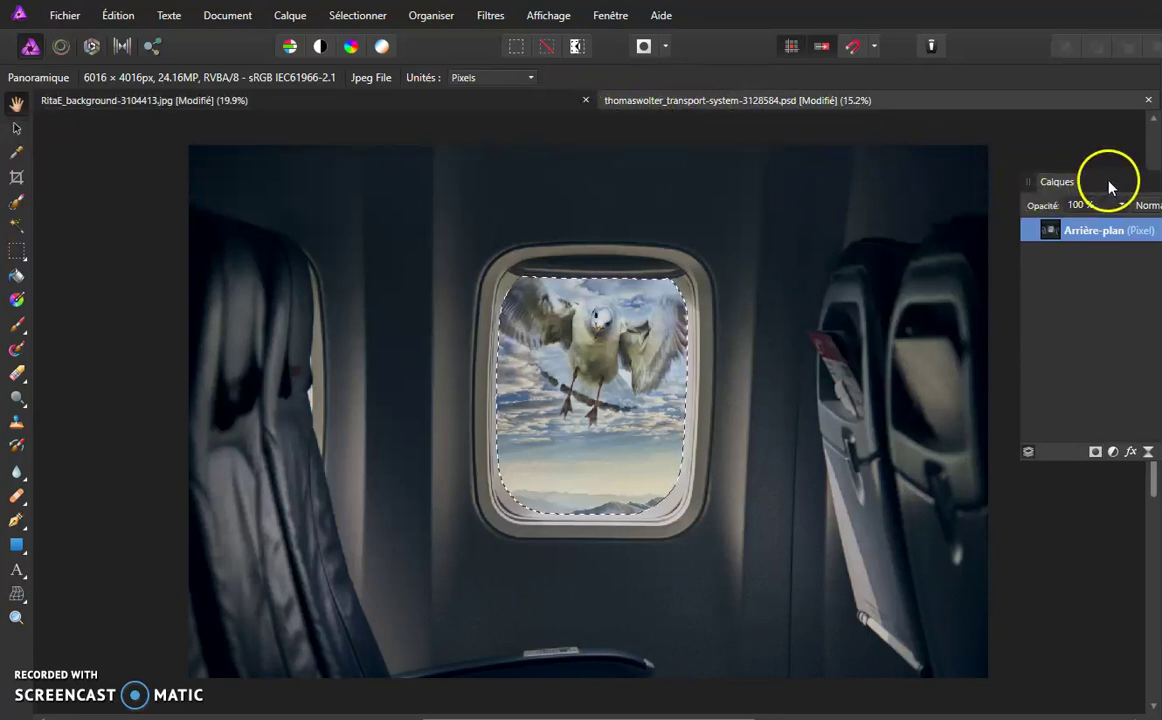
pyautogui.moveTo(1110, 182); pyautogui.dragTo(944, 184)
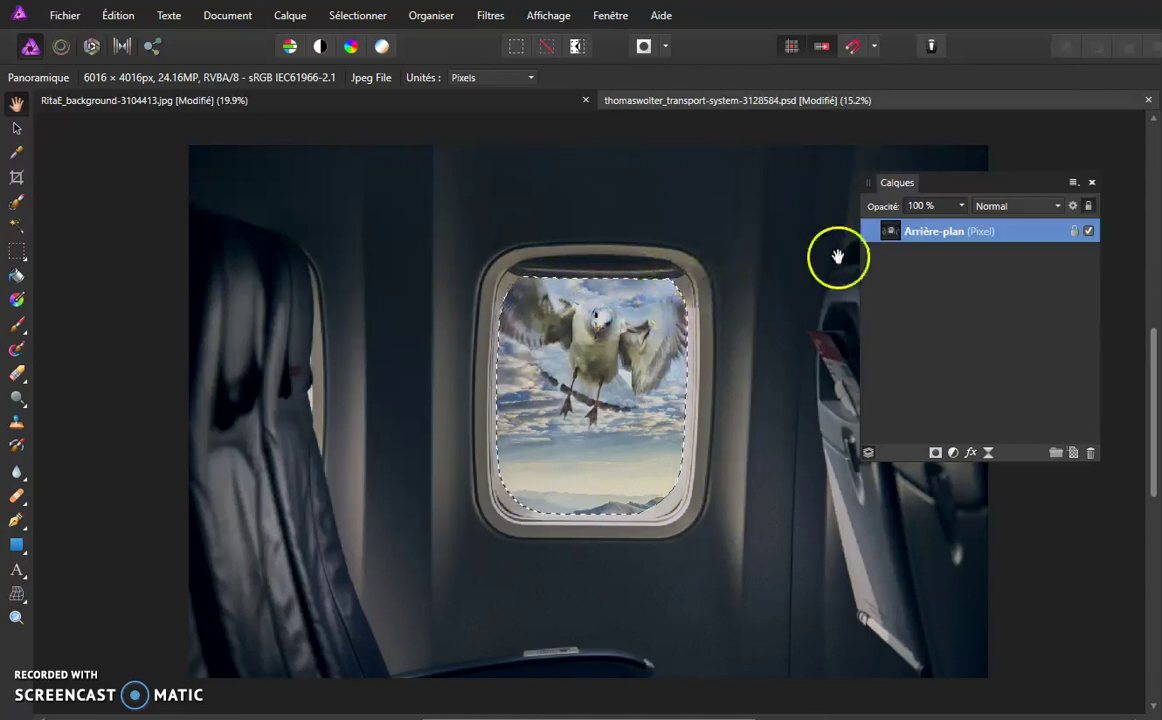
pyautogui.rightClick(955, 233)
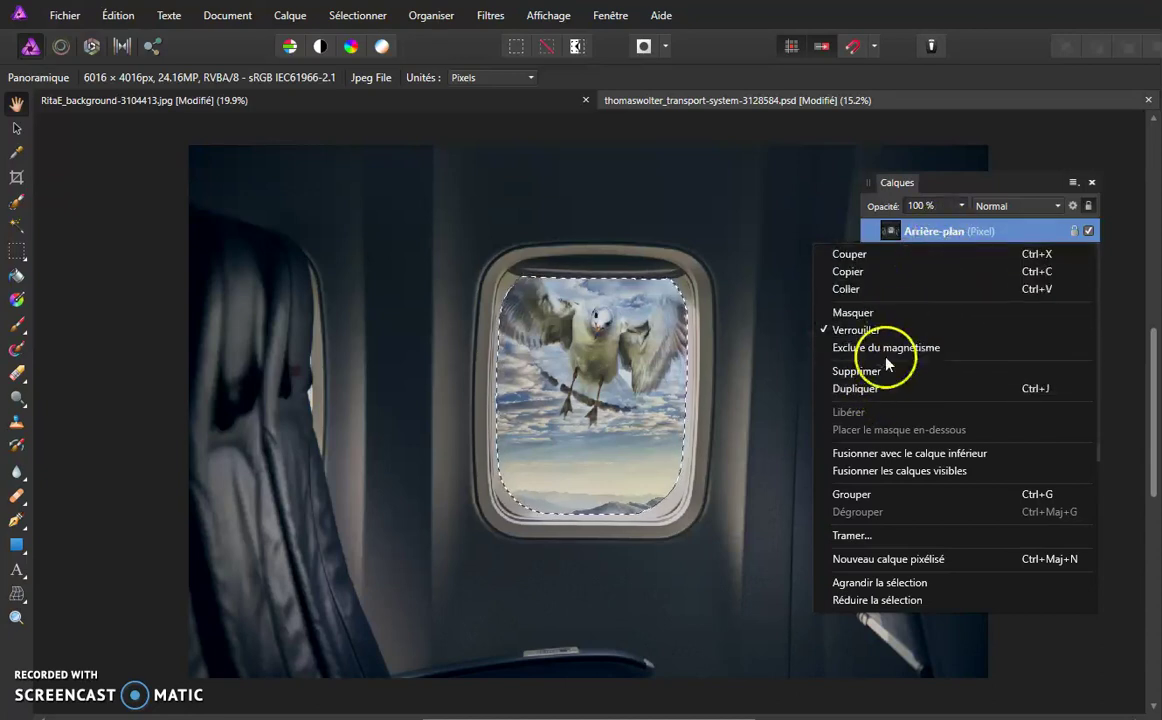
pyautogui.click(812, 388)
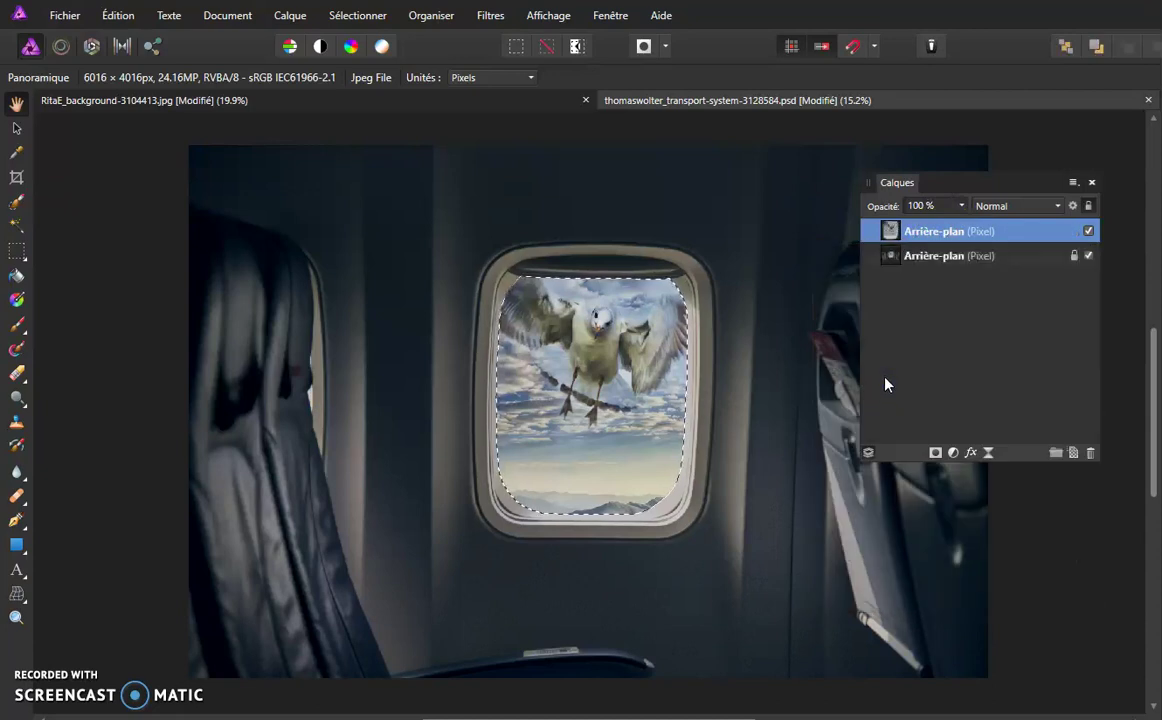
# Check the window cut-out by hiding and reshowing the locked cabin layer, and view the sunset image RitaE_background-3104413.jpg.
pyautogui.click(1089, 256)
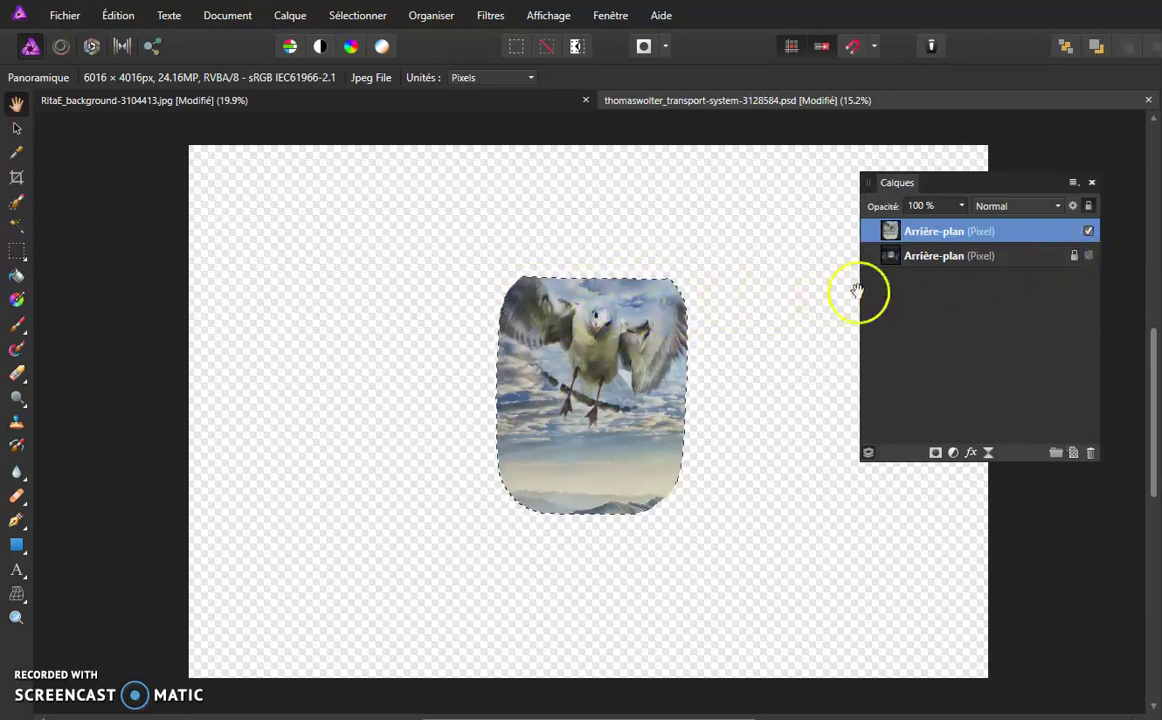
pyautogui.click(1089, 256)
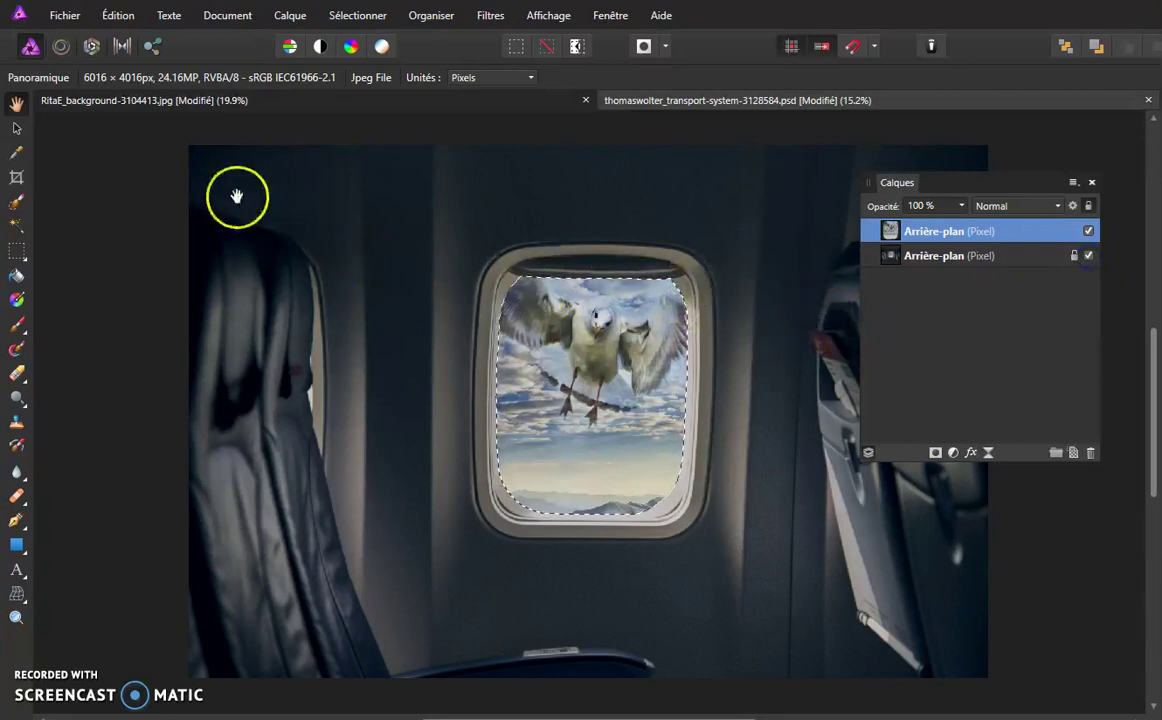
pyautogui.click(183, 104)
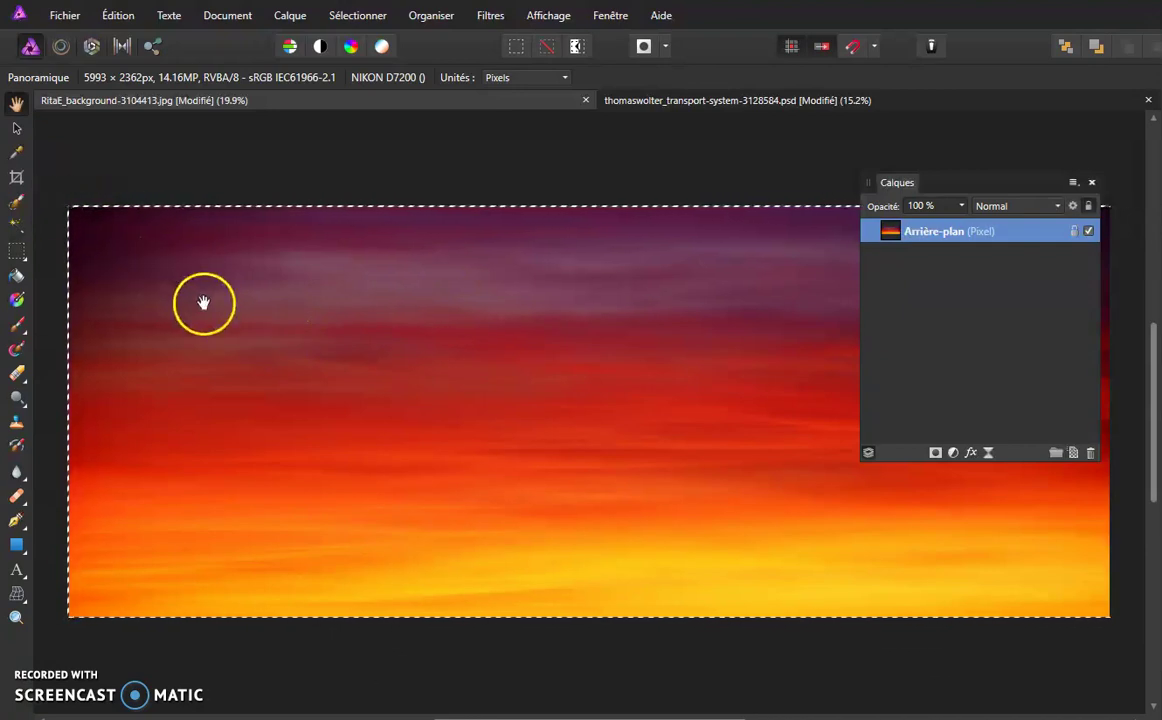
pyautogui.click(674, 101)
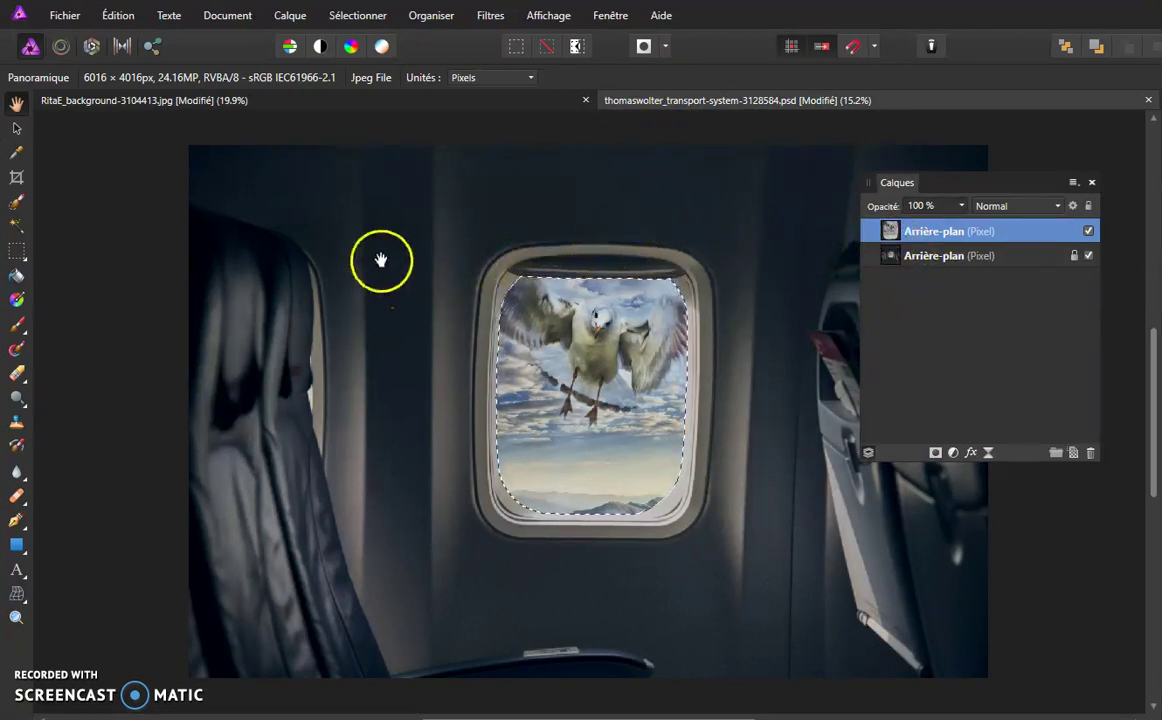
# Set the insertion mode to Insertion dans and paste the copied sunset image inside the duplicated window layer.
pyautogui.click(430, 17)
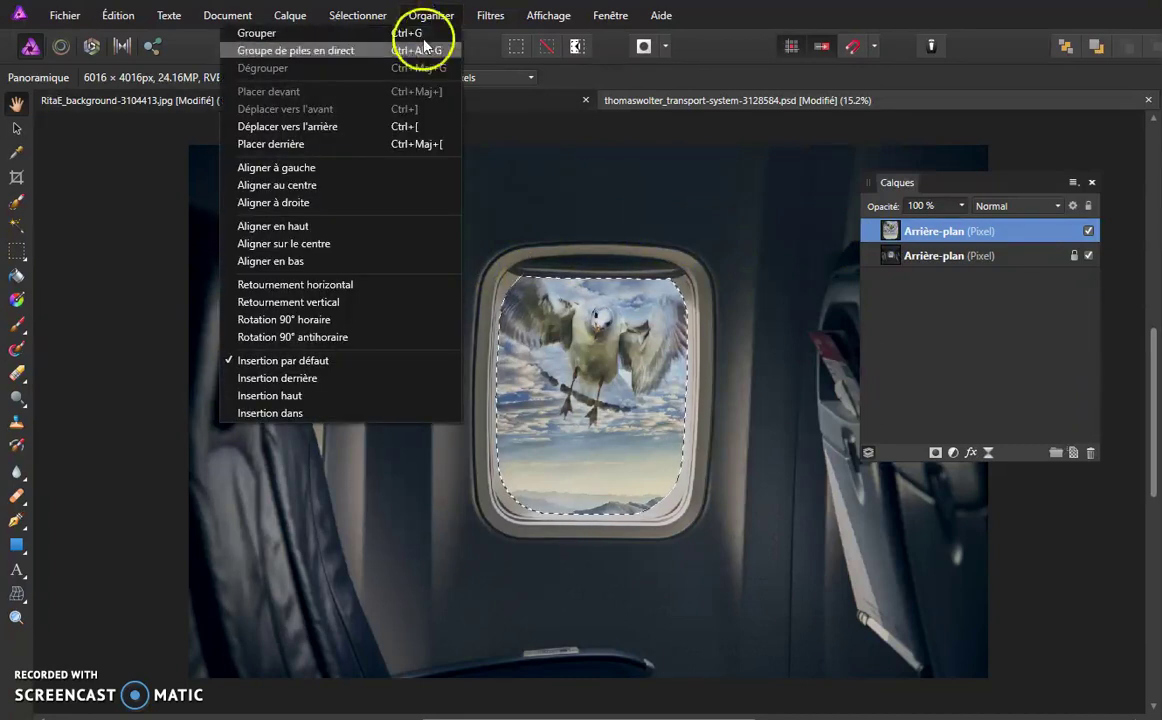
pyautogui.click(289, 413)
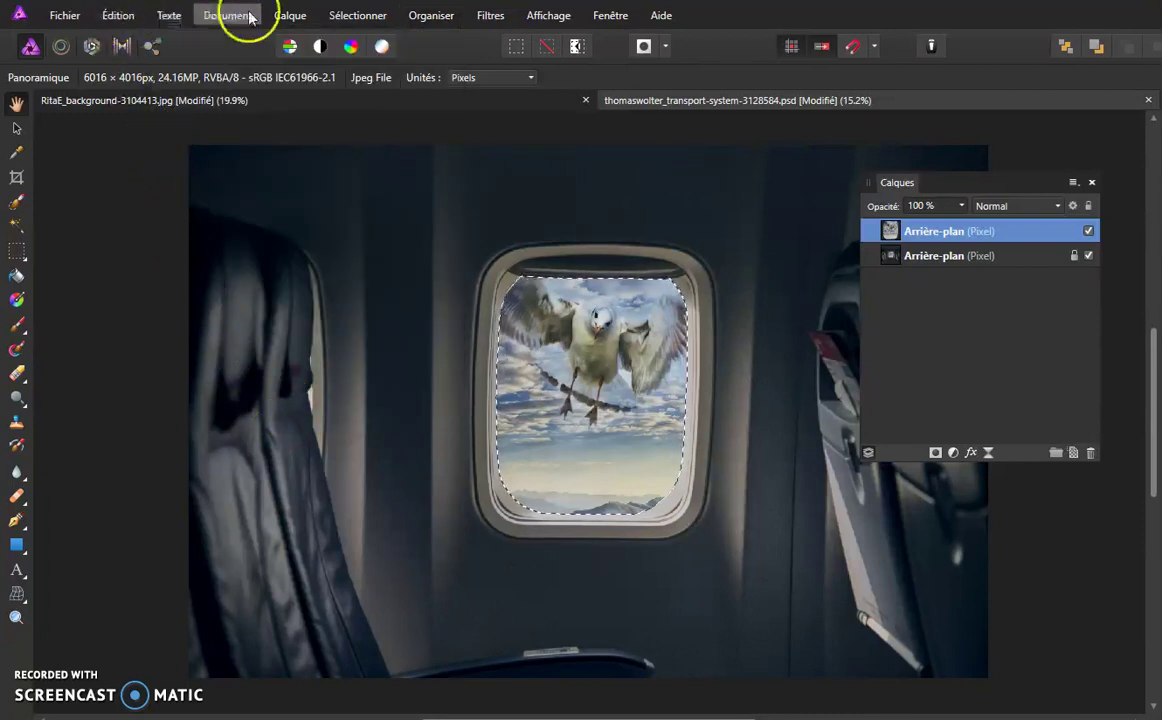
pyautogui.click(430, 16)
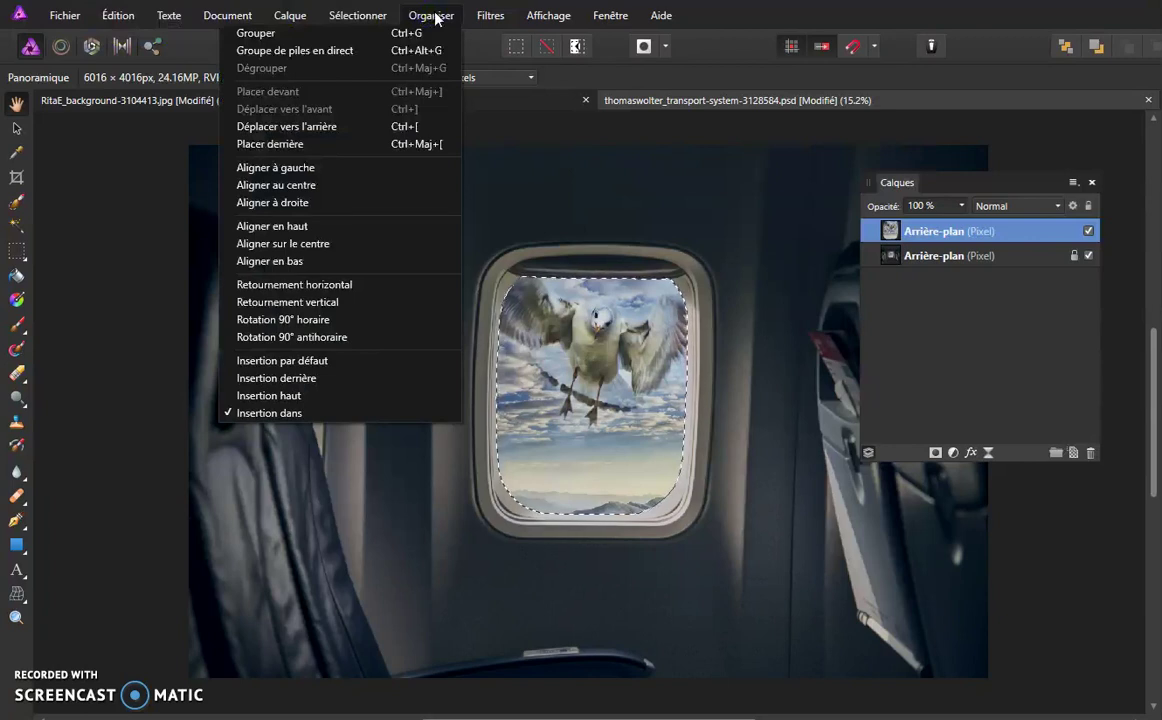
pyautogui.click(147, 40)
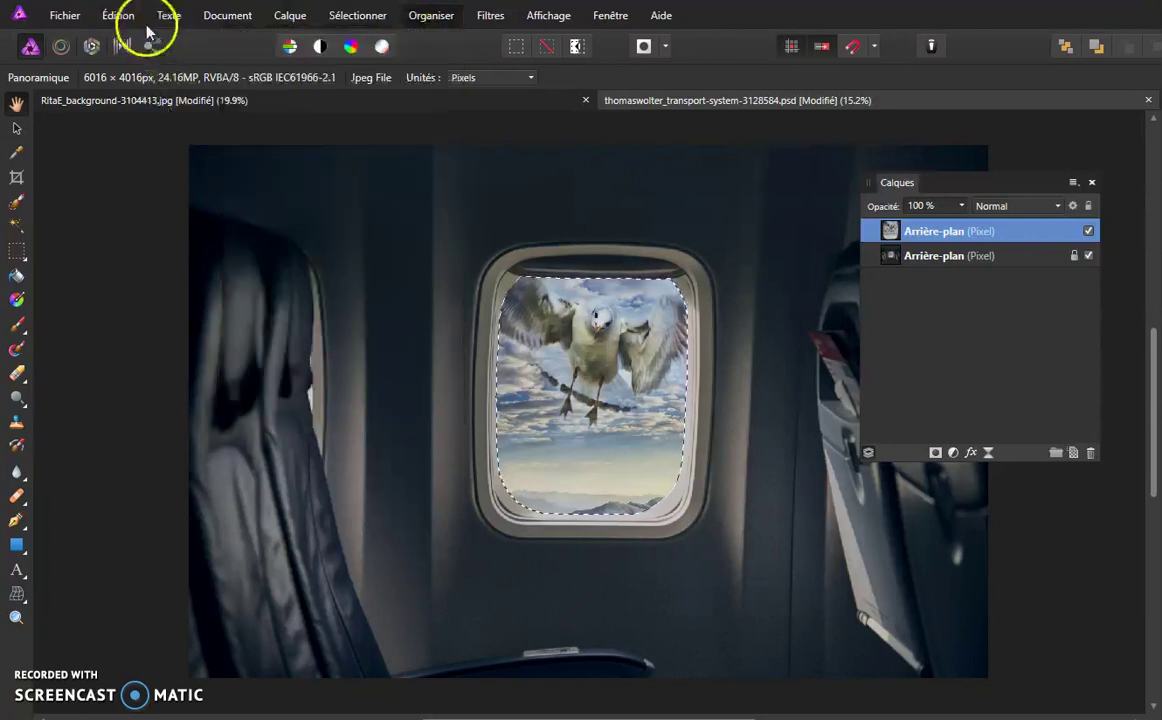
pyautogui.click(120, 17)
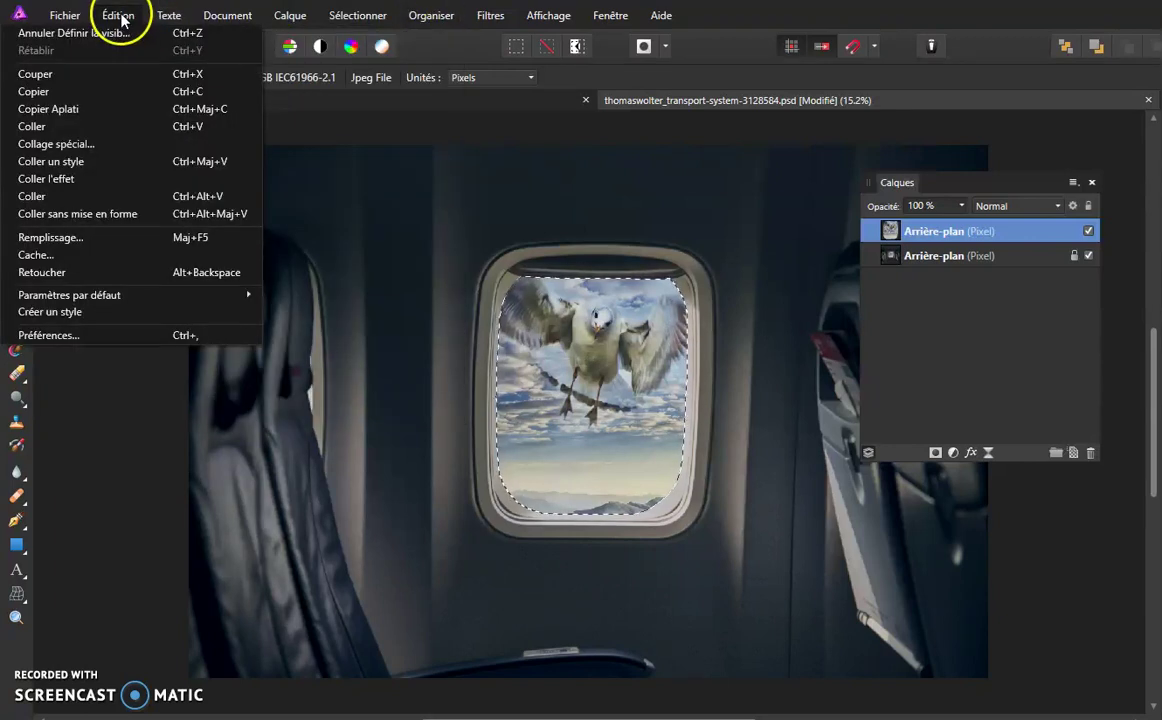
pyautogui.click(81, 127)
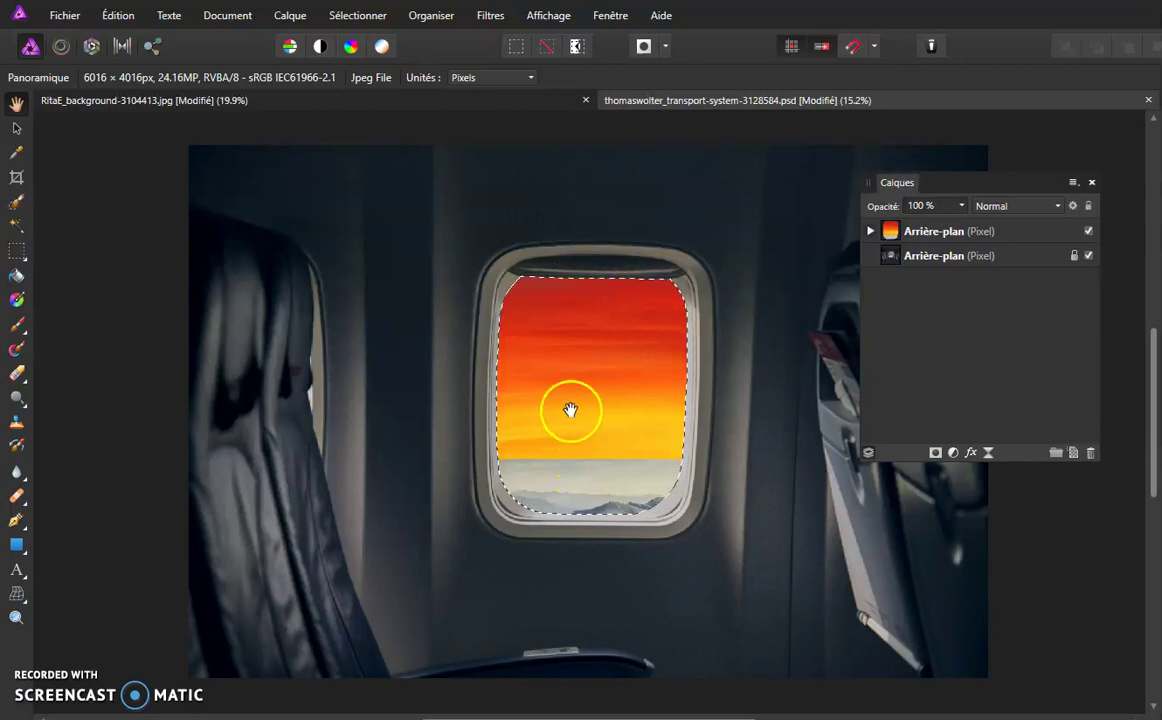
# Look at the sunset source image again, and remove the selection around the window in the cabin document.
pyautogui.click(203, 103)
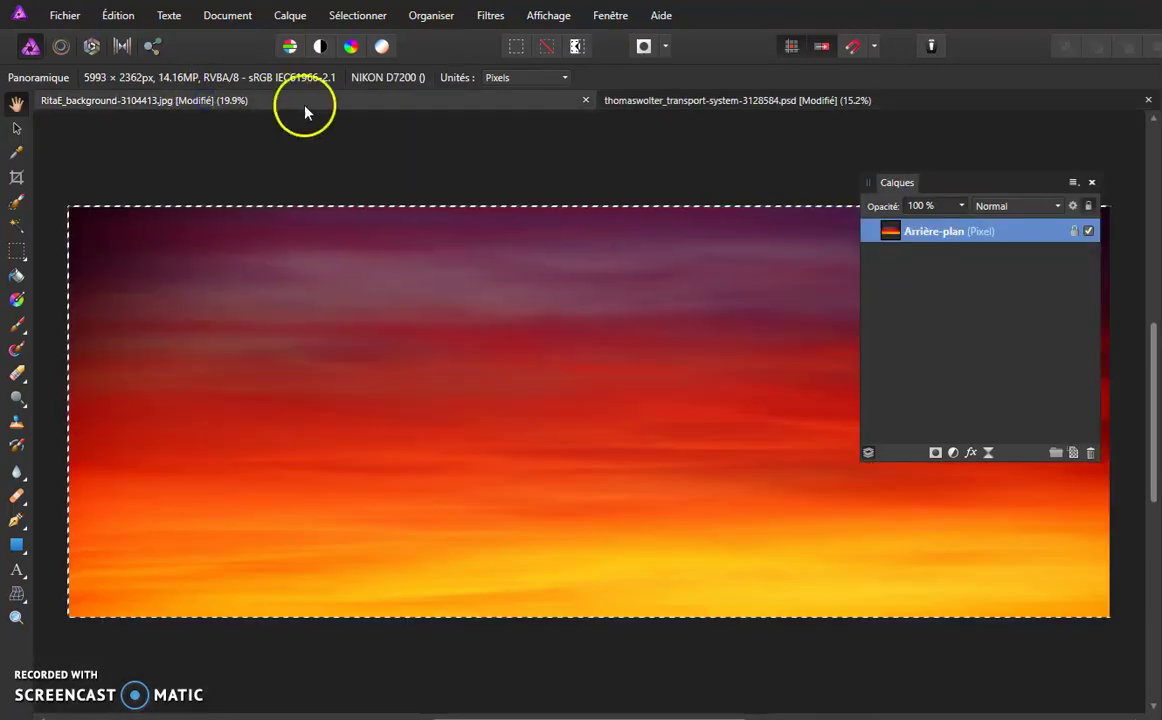
pyautogui.click(688, 102)
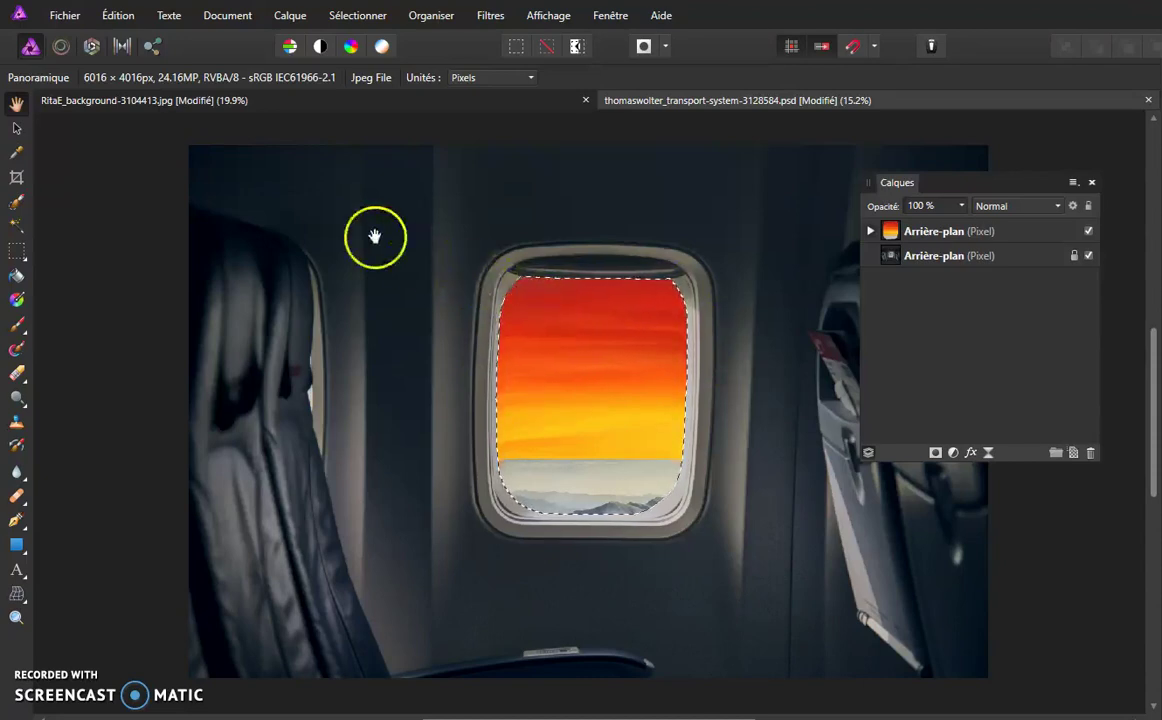
pyautogui.click(355, 17)
pyautogui.click(264, 48)
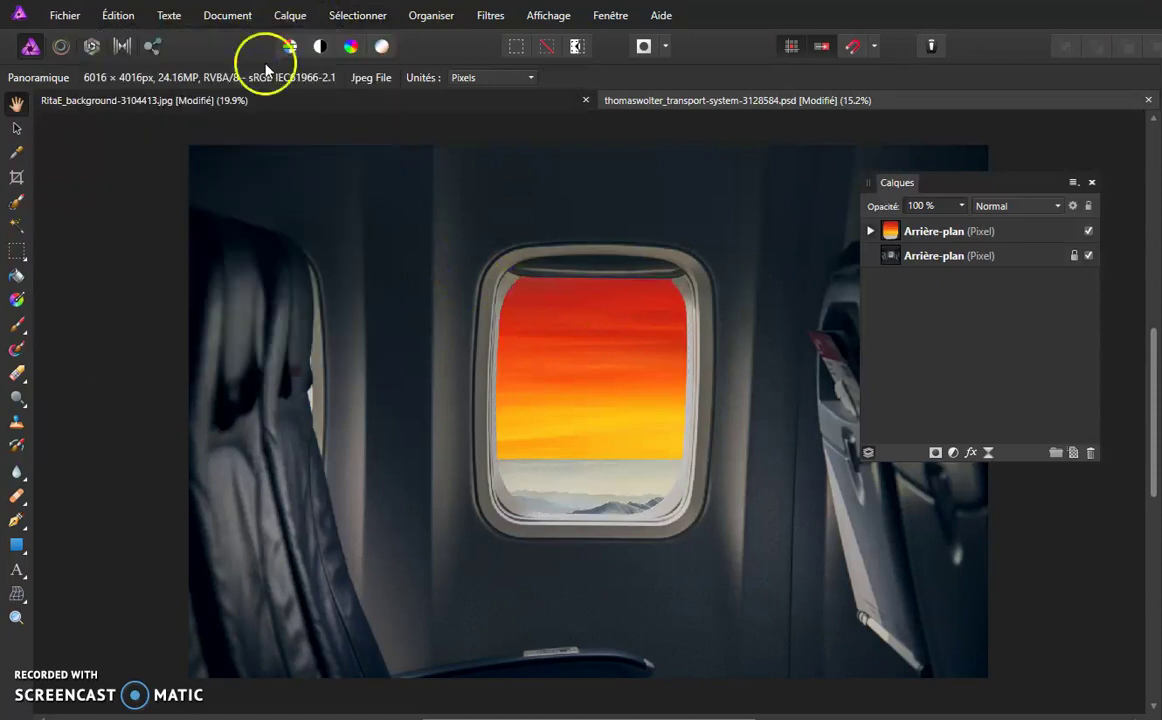
# Move the pasted sunset image down and to the right until it covers the whole window opening.
pyautogui.click(17, 128)
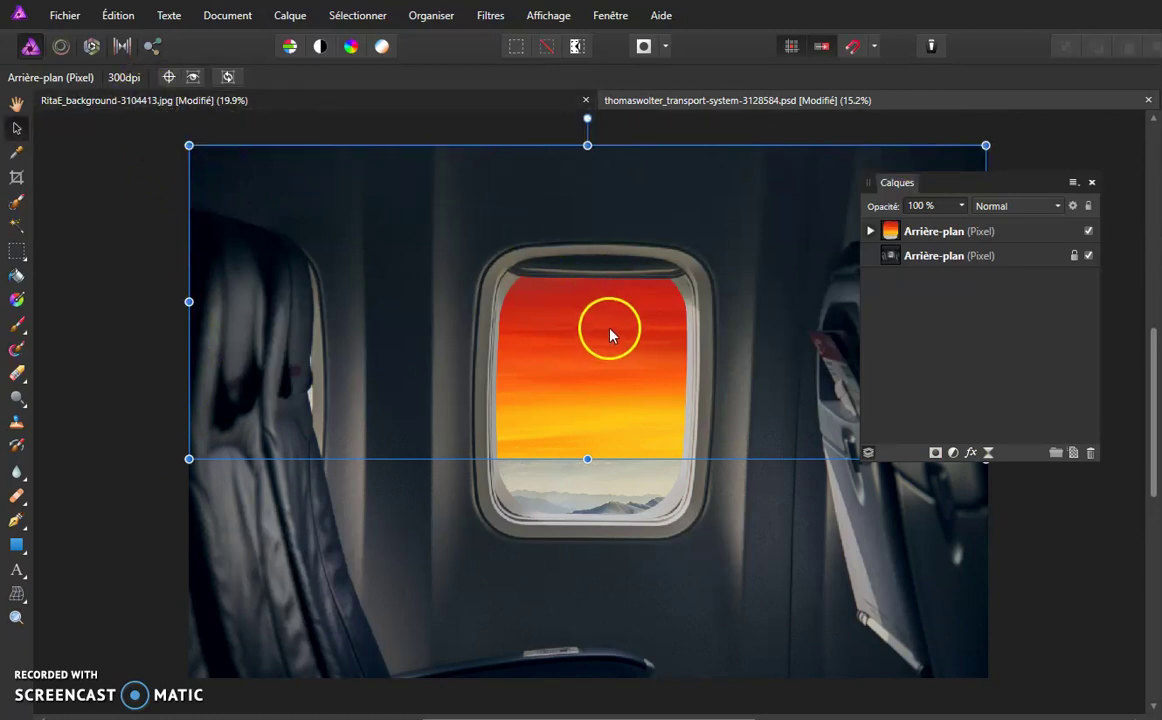
pyautogui.moveTo(610, 318); pyautogui.dragTo(832, 404)
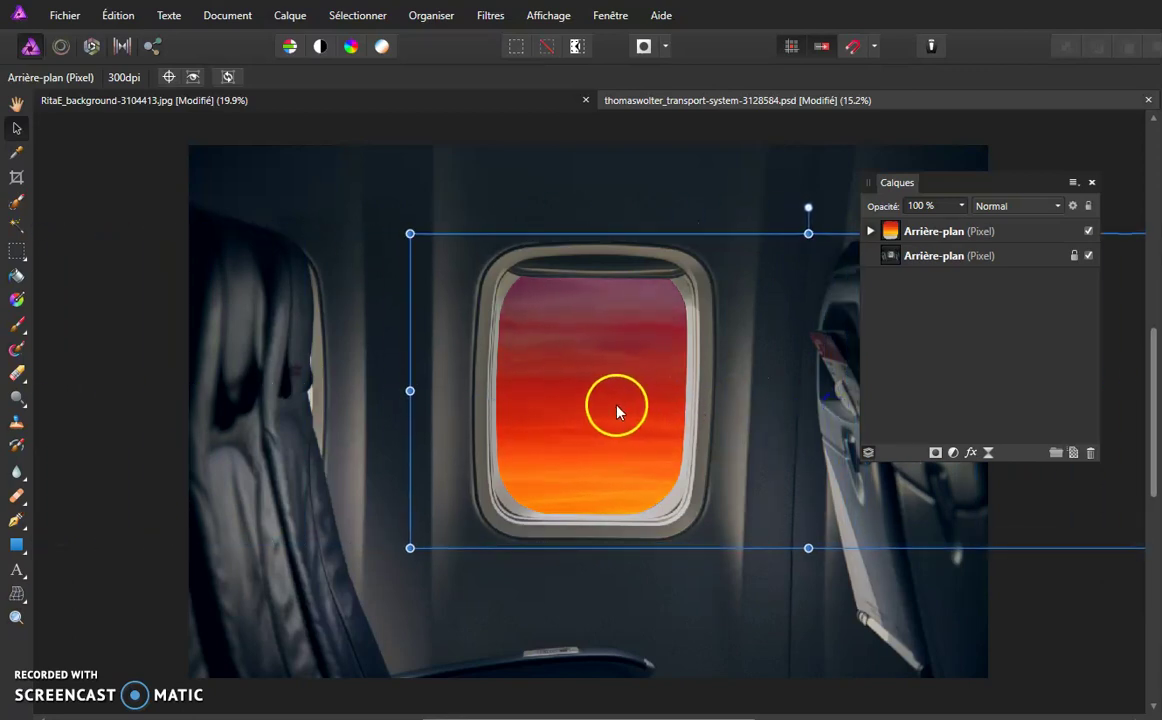
pyautogui.moveTo(618, 402); pyautogui.dragTo(616, 401)
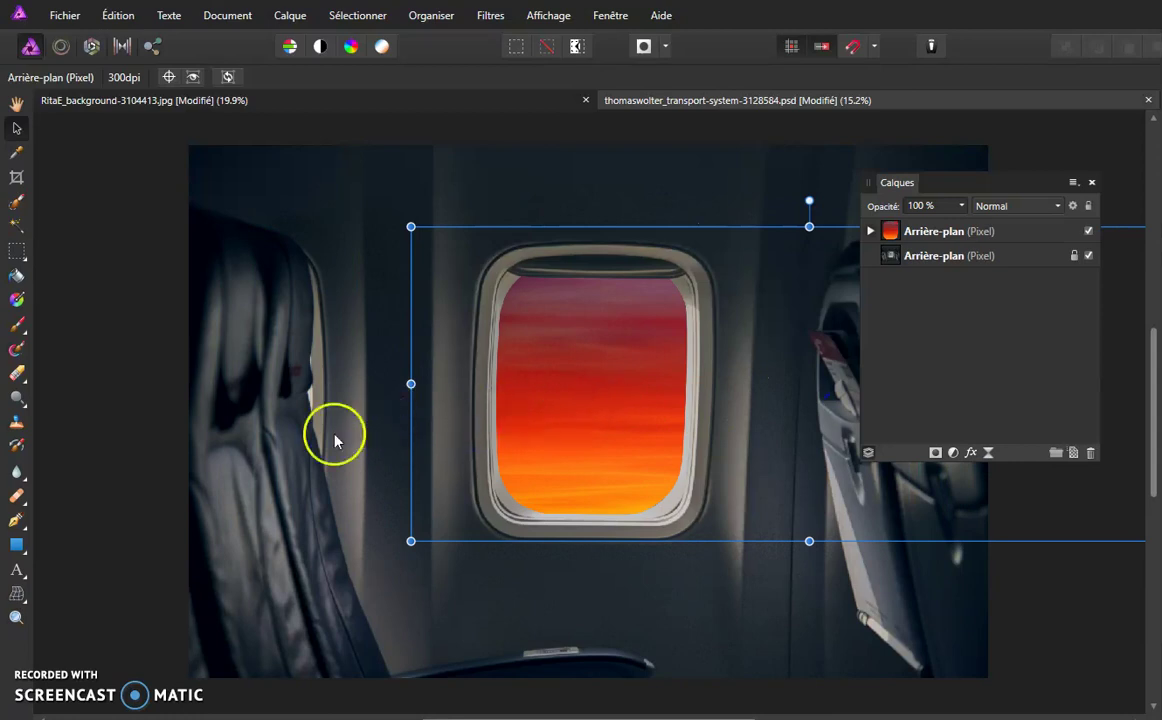
# Examine how the sunset layer is nested inside the window layer, and review the insertion mode options.
pyautogui.click(270, 454)
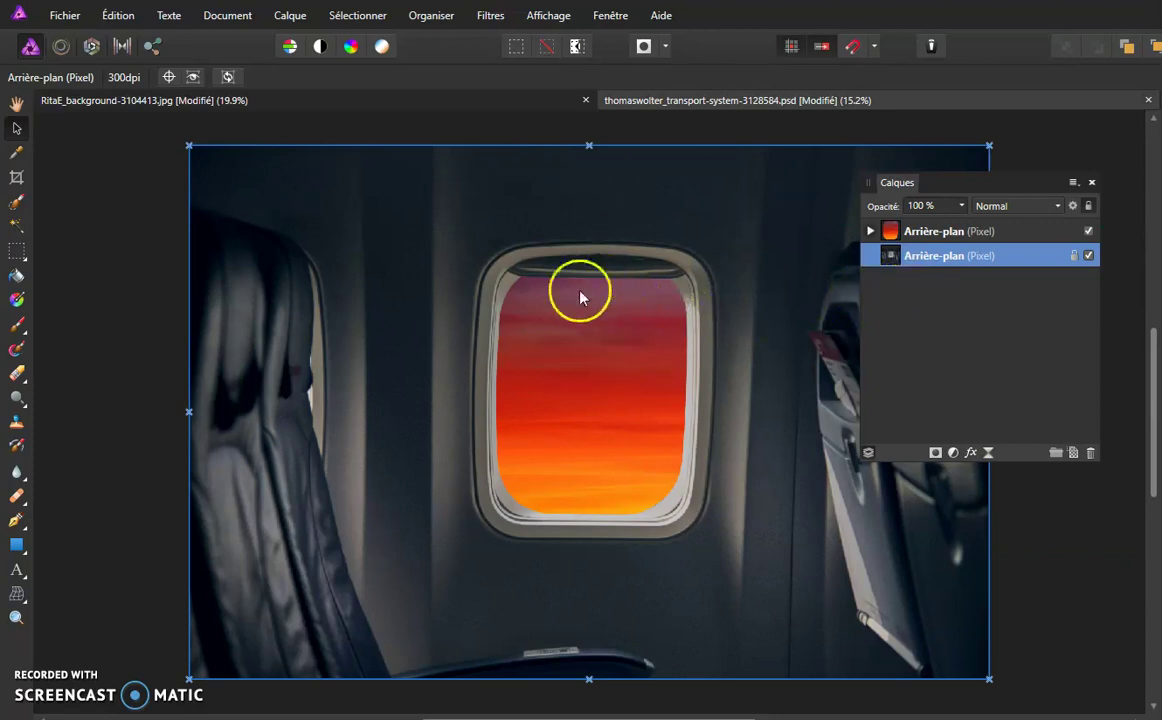
pyautogui.click(945, 231)
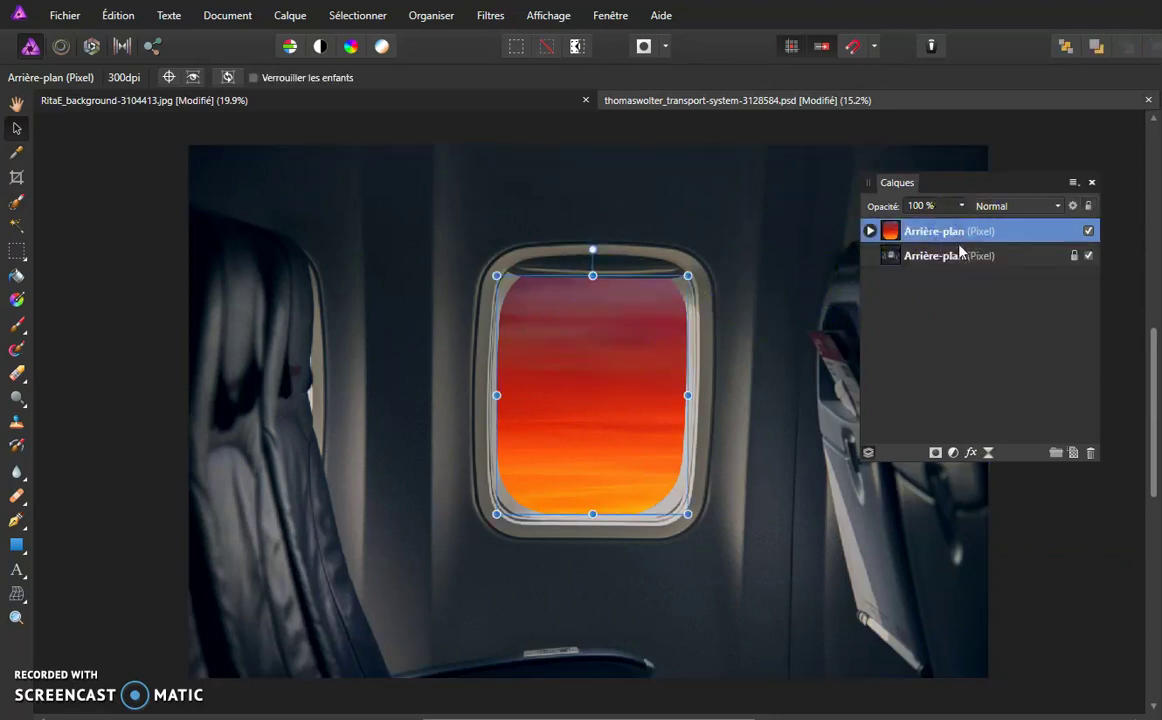
pyautogui.click(870, 231)
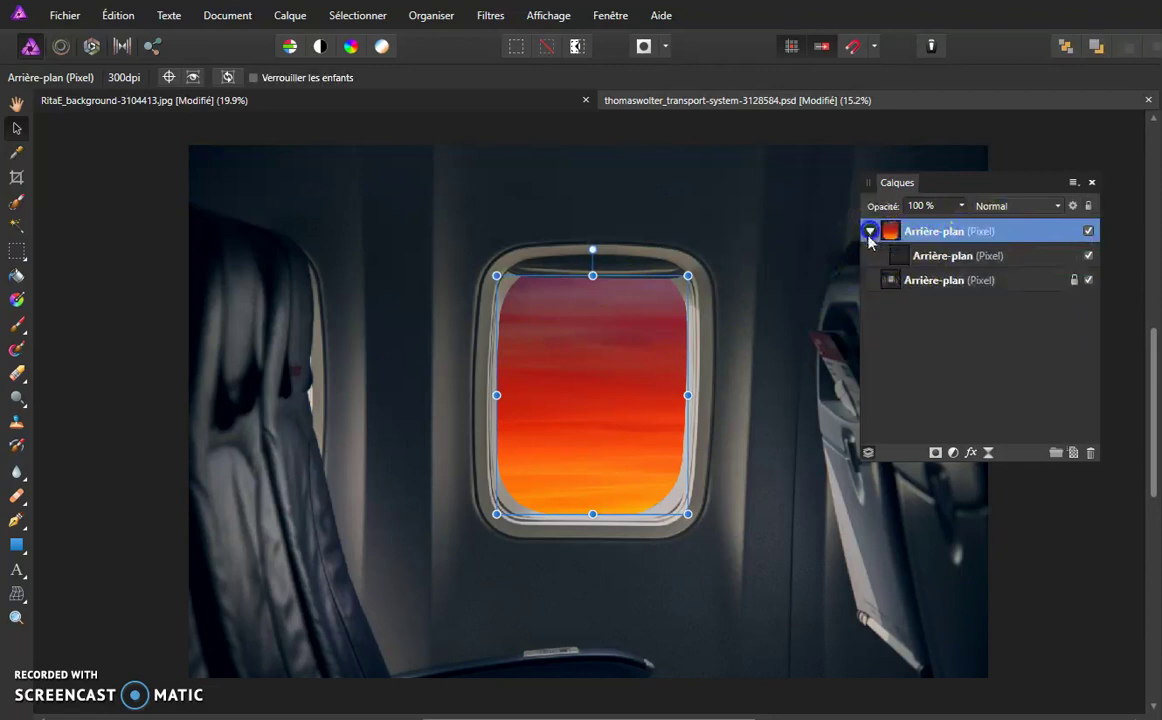
pyautogui.click(953, 257)
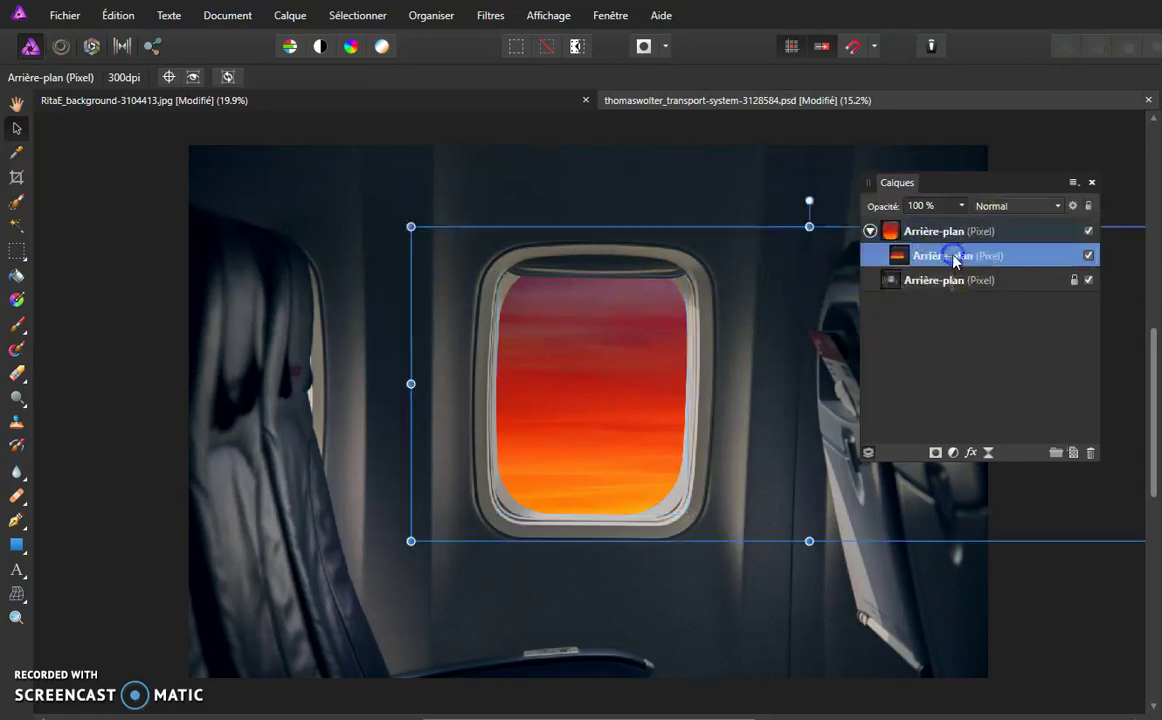
pyautogui.moveTo(951, 260); pyautogui.dragTo(820, 259)
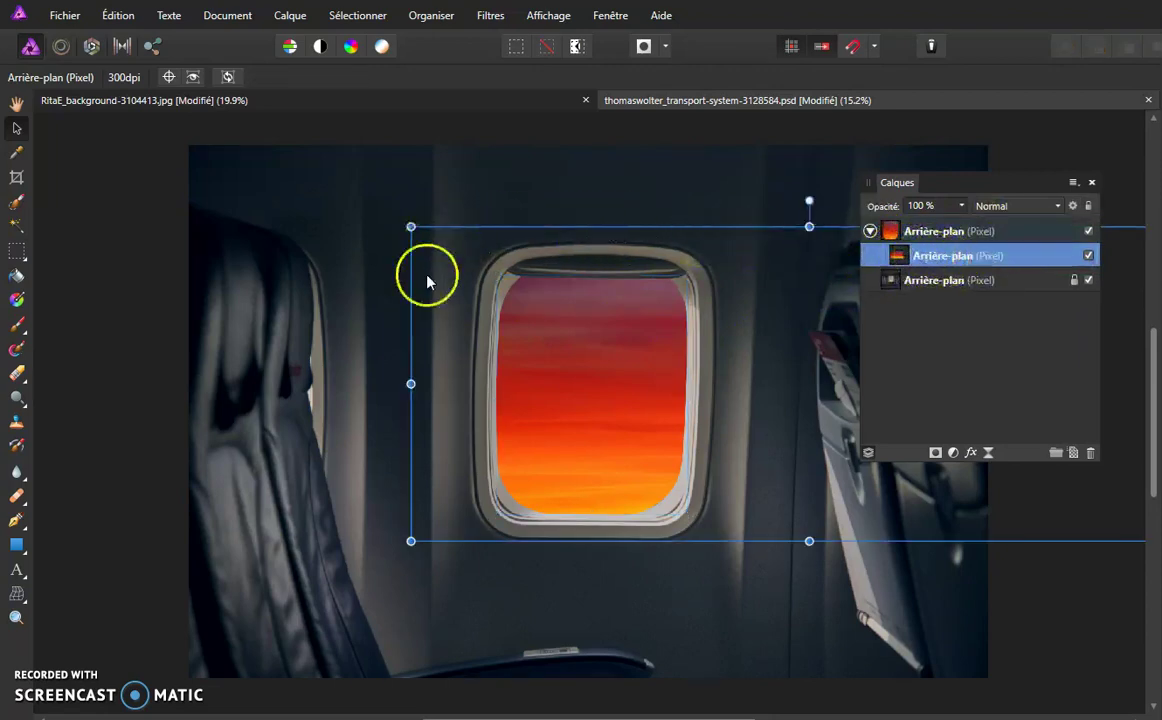
pyautogui.click(905, 231)
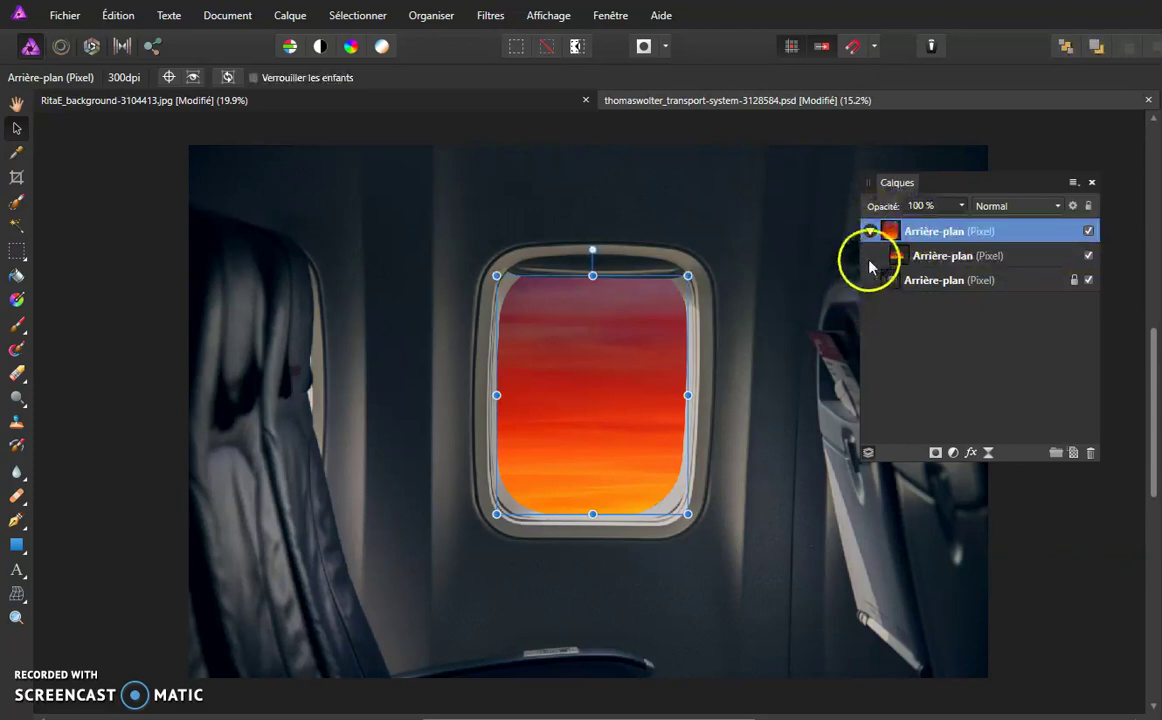
pyautogui.click(869, 231)
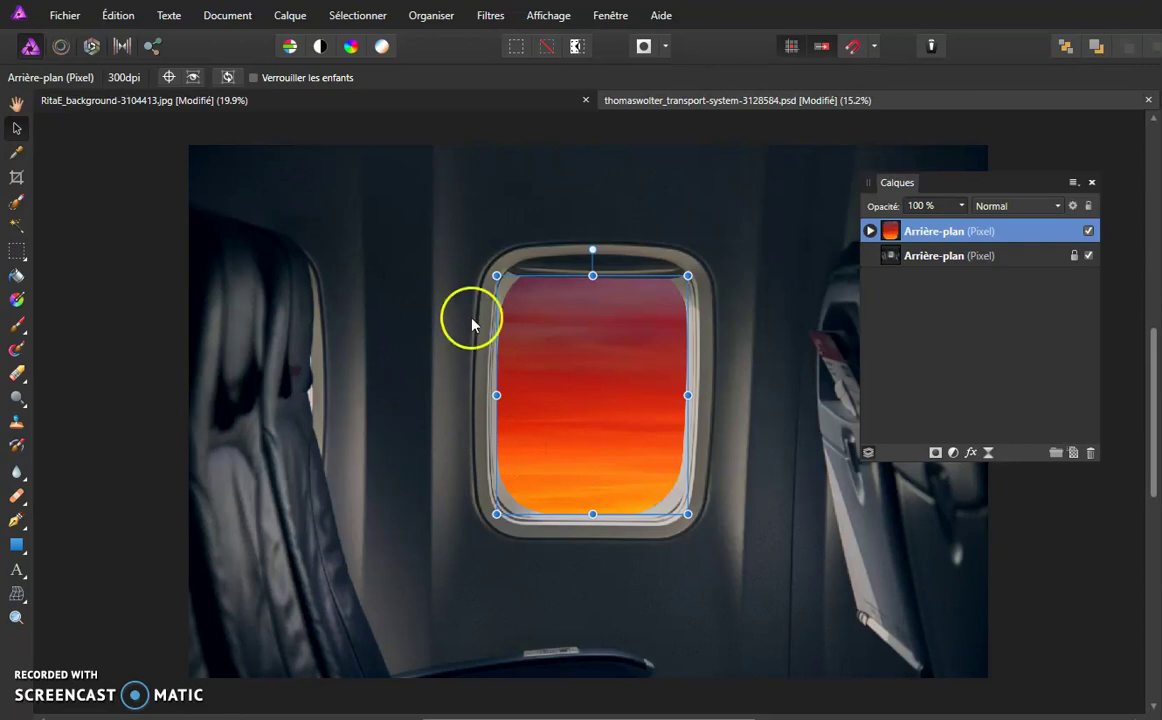
pyautogui.click(428, 14)
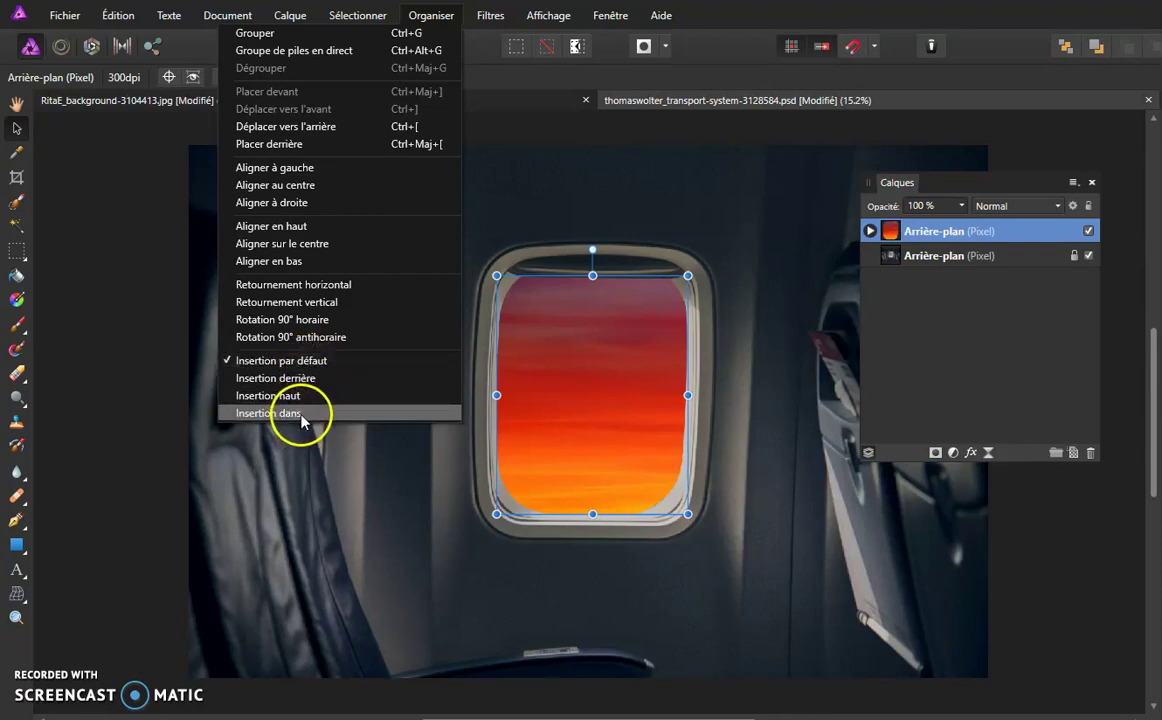
pyautogui.click(444, 14)
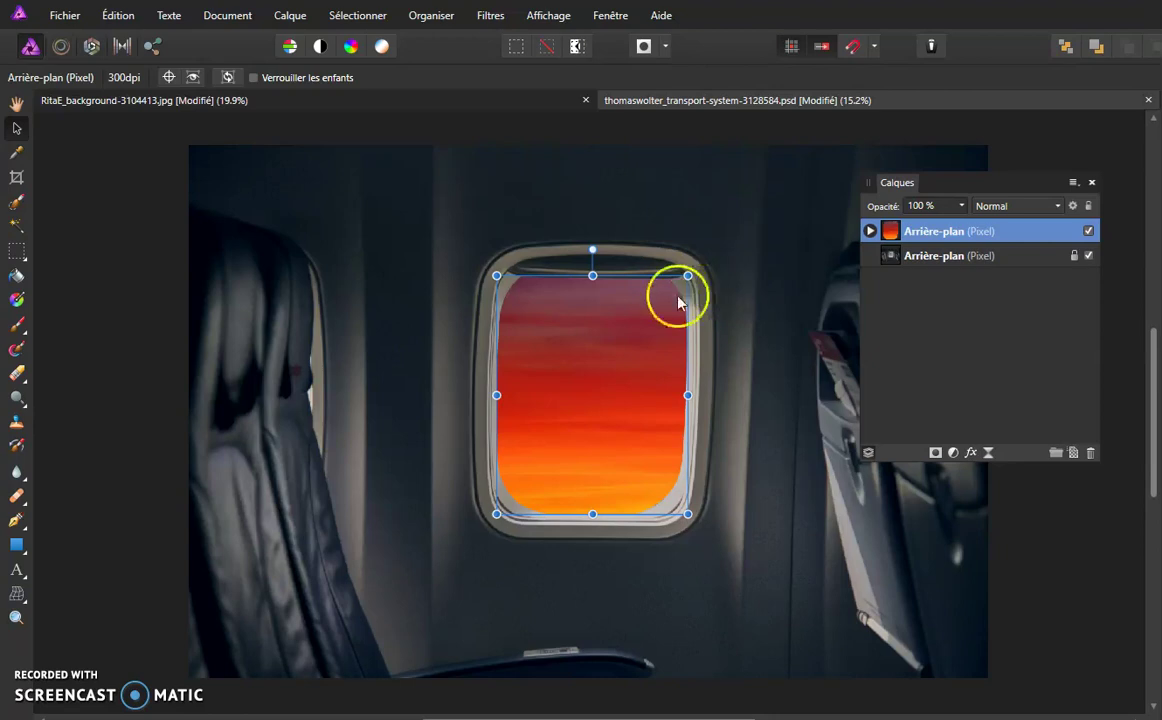